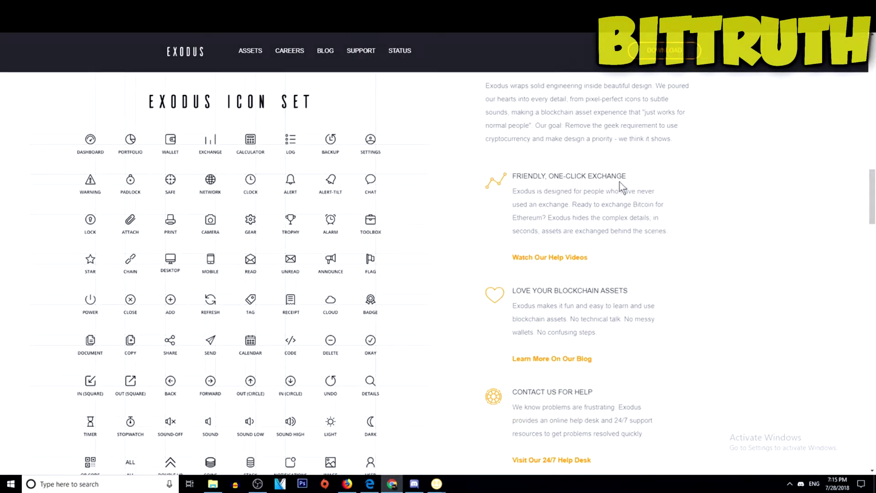
# - Look over the Exodus website's feature sections and download the Windows (64-bit) installer of release 1.56.0
pyautogui.scroll(-2, 685, 194)
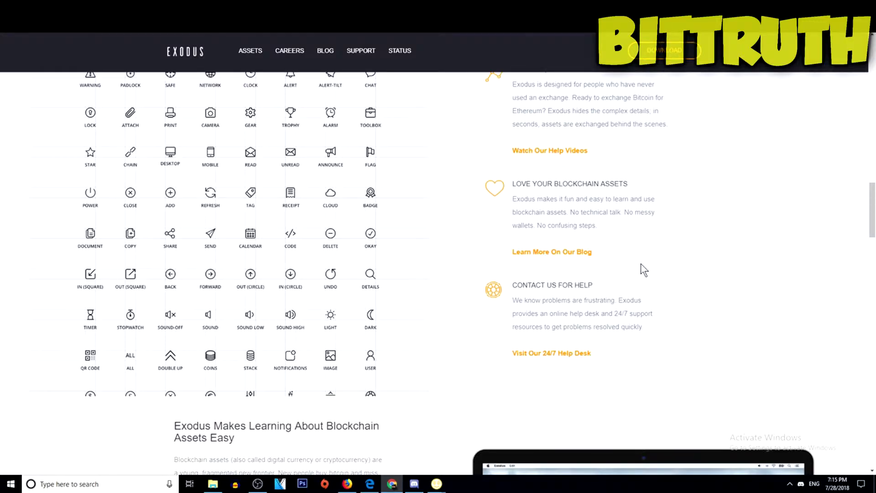
pyautogui.scroll(-8, 642, 265)
pyautogui.scroll(-10, 634, 253)
pyautogui.scroll(-5, 616, 238)
pyautogui.scroll(15, 615, 241)
pyautogui.scroll(15, 615, 246)
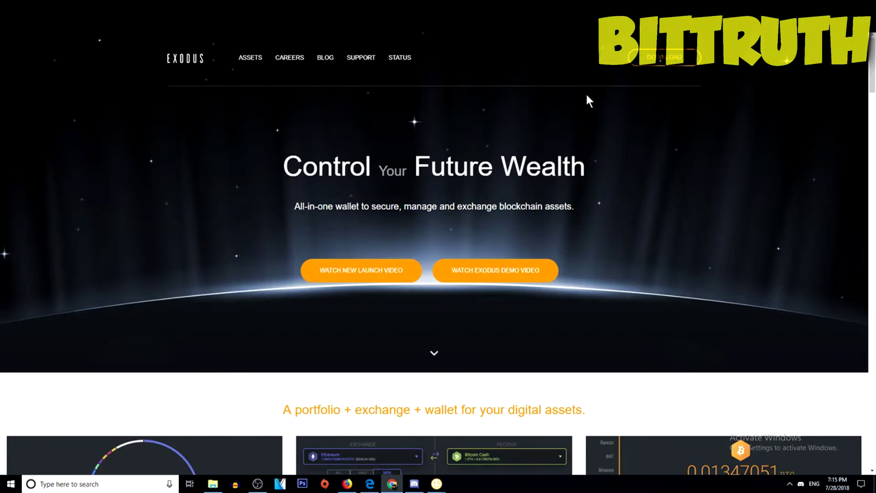
pyautogui.click(665, 57)
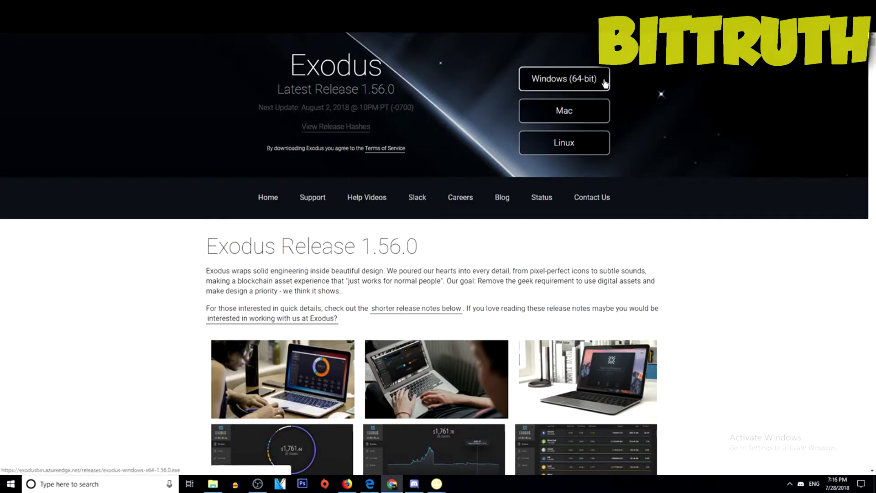
pyautogui.click(577, 75)
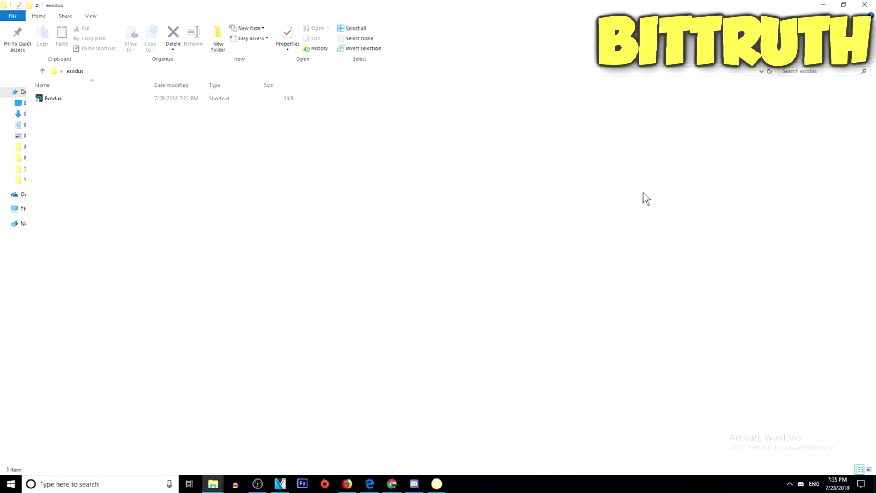
# - Launch the Exodus wallet from its shortcut in the exodus folder and bring its window into view
pyautogui.doubleClick(233, 101)
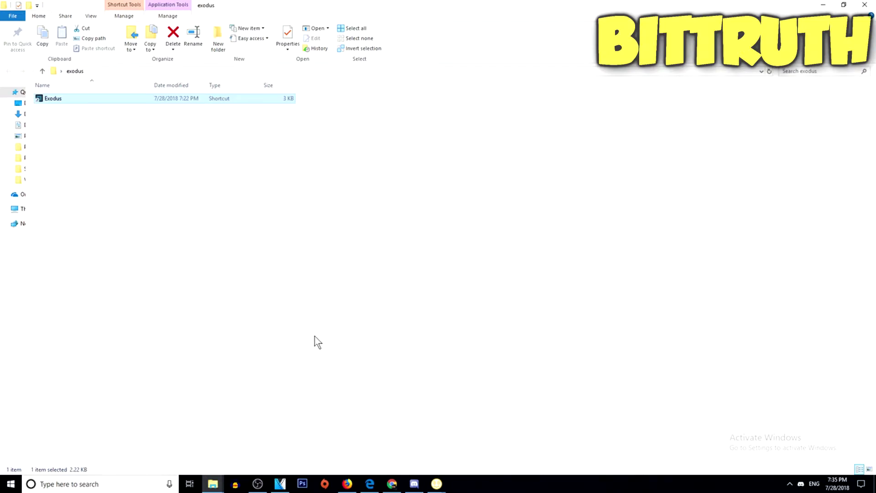
pyautogui.doubleClick(156, 98)
pyautogui.click(461, 483)
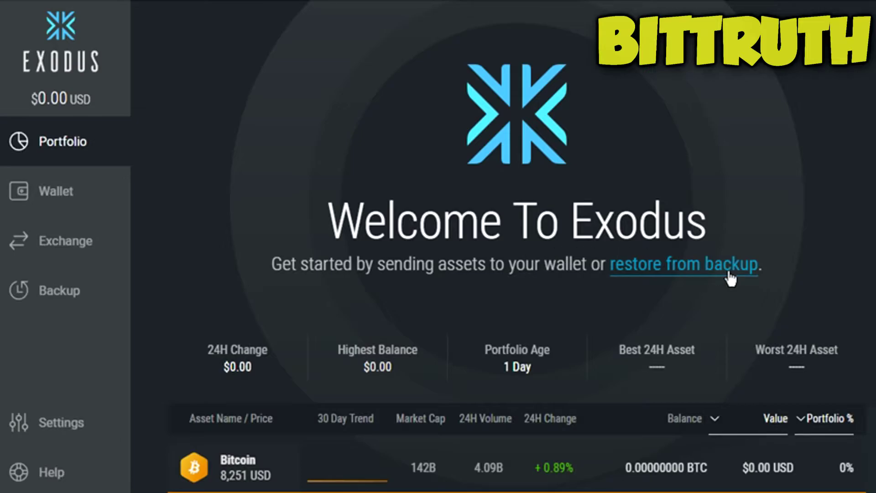
# - Tour the portfolio's asset list, the Bitcoin wallet, the exchange page and the backup page
pyautogui.scroll(-5, 740, 319)
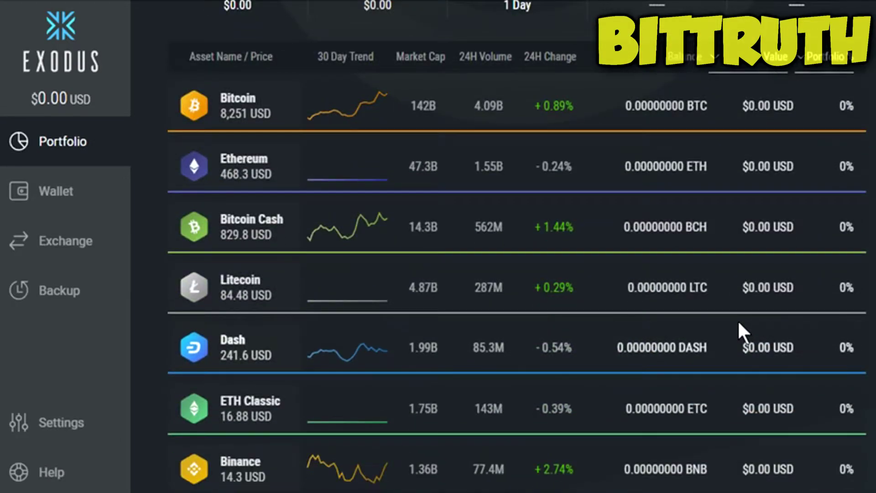
pyautogui.scroll(5, 561, 196)
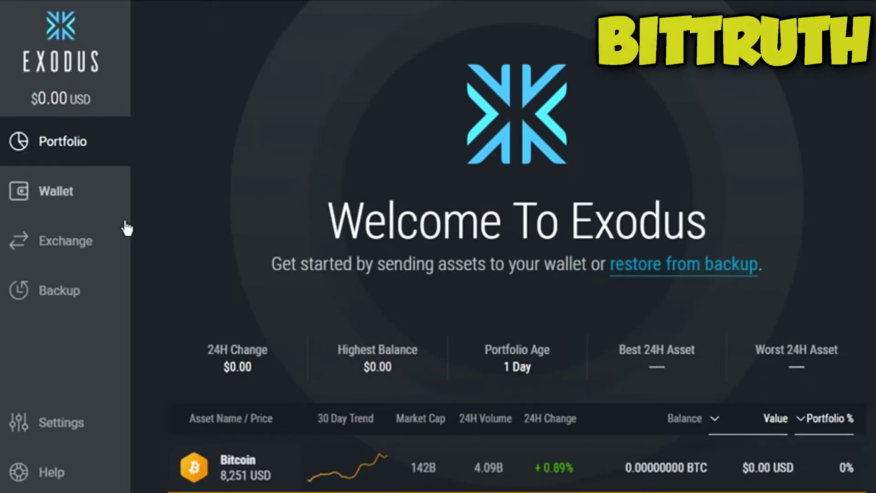
pyautogui.click(93, 191)
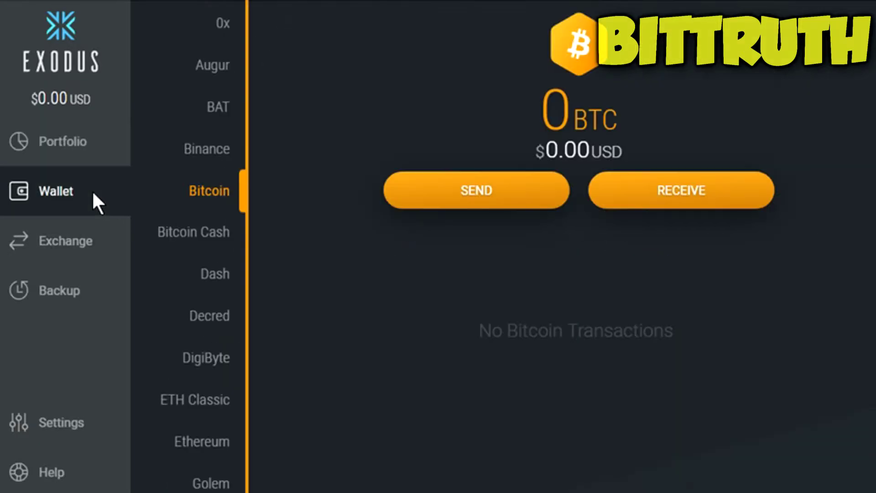
pyautogui.click(60, 243)
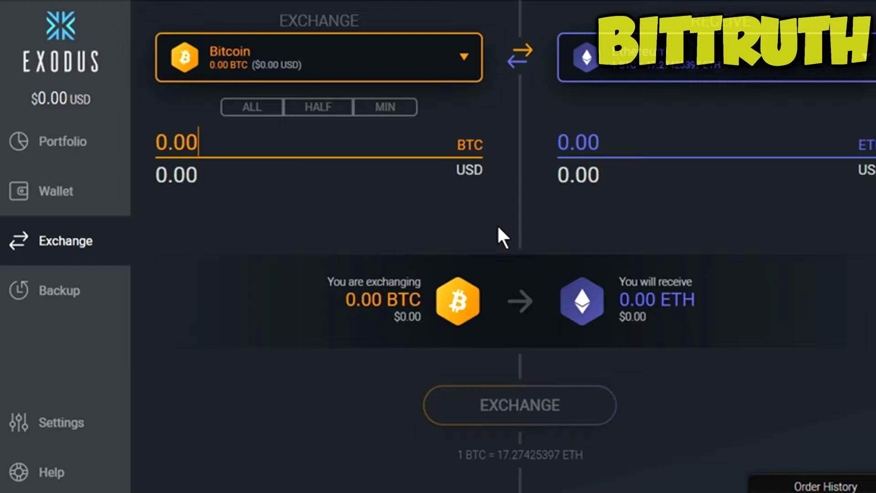
pyautogui.click(51, 294)
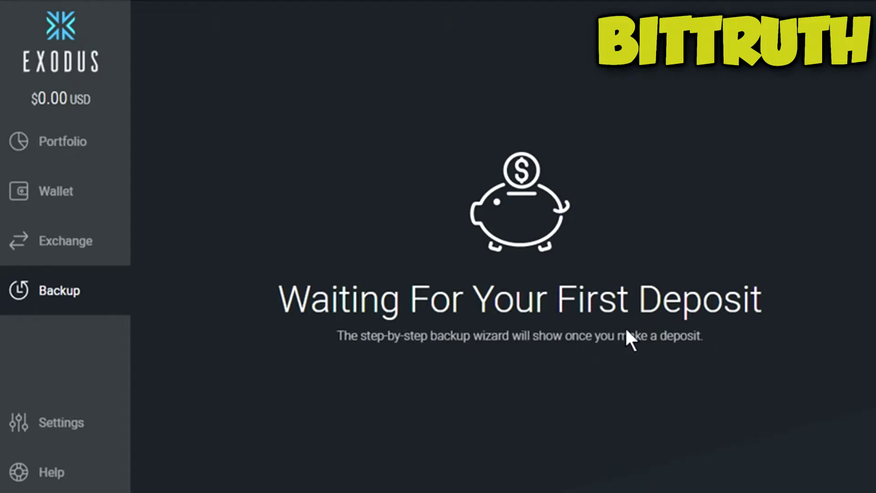
# - Examine the asset settings, covering the assets that can be shown or hidden and the additional Ethereum assets
pyautogui.click(96, 421)
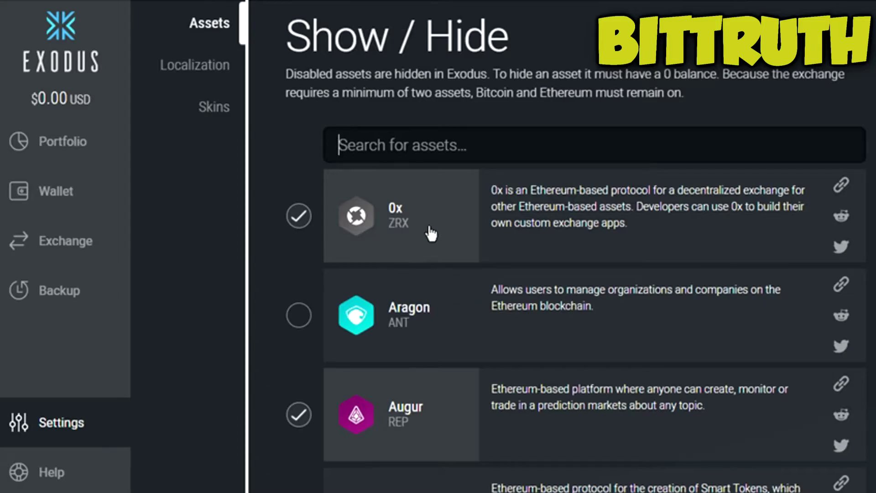
pyautogui.scroll(-10, 453, 221)
pyautogui.scroll(-20, 453, 222)
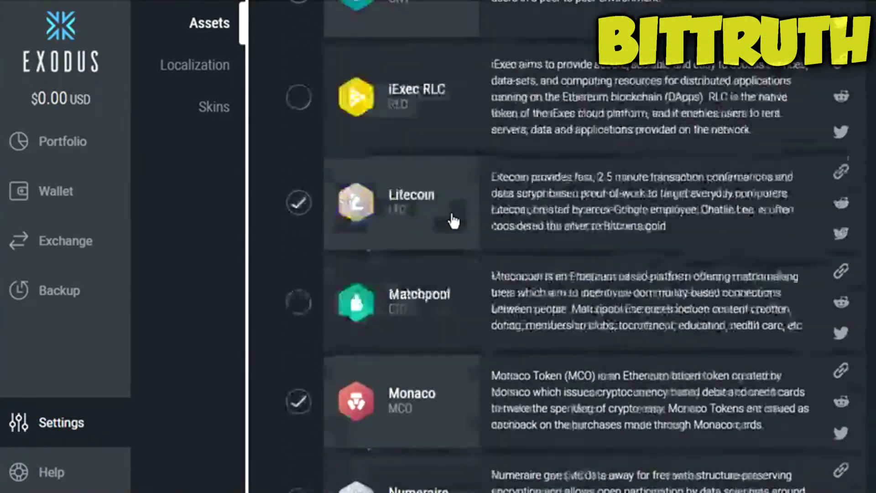
pyautogui.scroll(8, 470, 220)
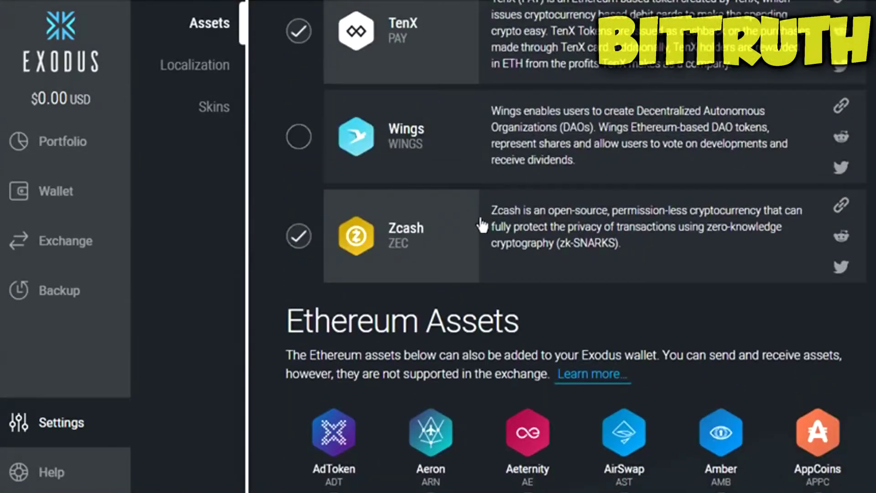
pyautogui.scroll(-4, 399, 256)
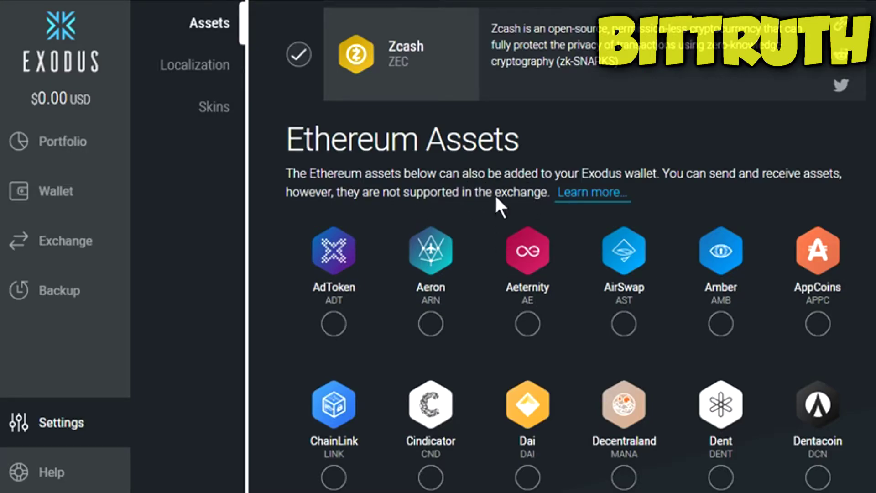
pyautogui.scroll(-4, 593, 272)
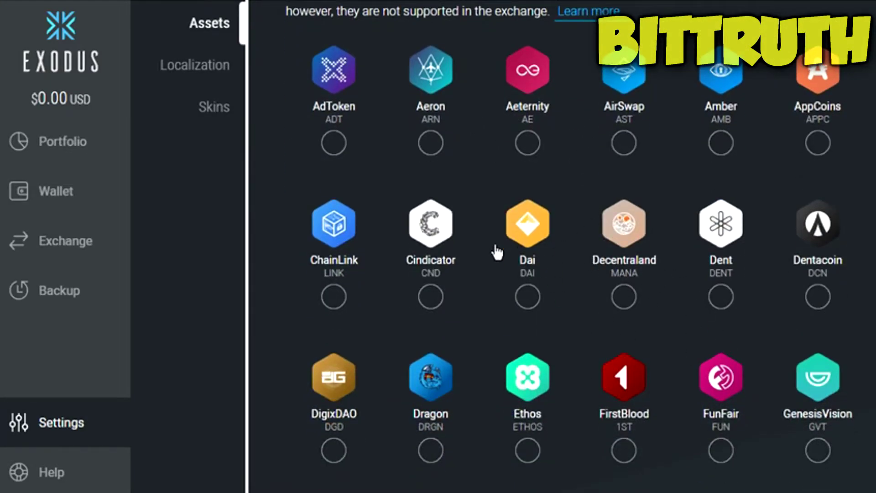
pyautogui.scroll(-20, 502, 250)
pyautogui.scroll(8, 675, 274)
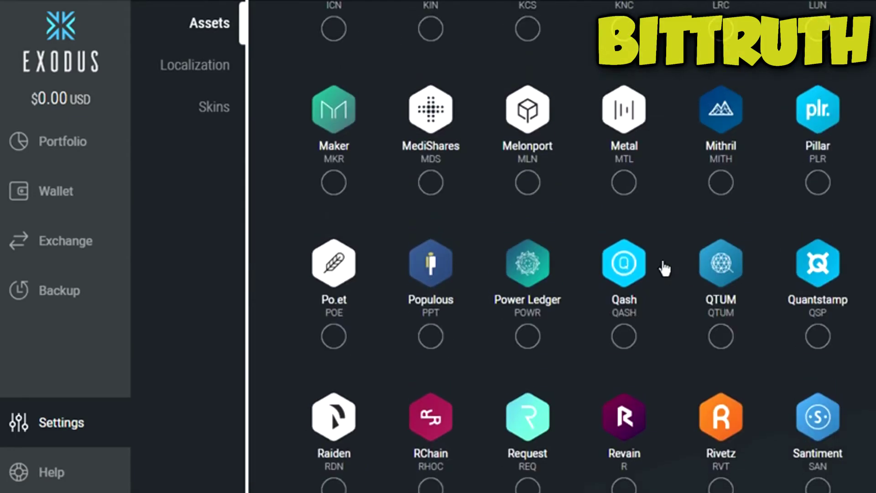
pyautogui.scroll(4, 664, 270)
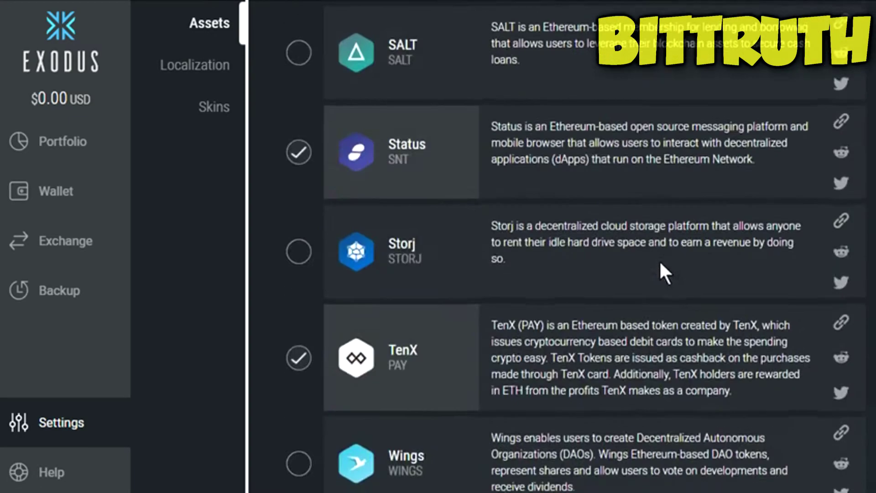
pyautogui.scroll(20, 651, 263)
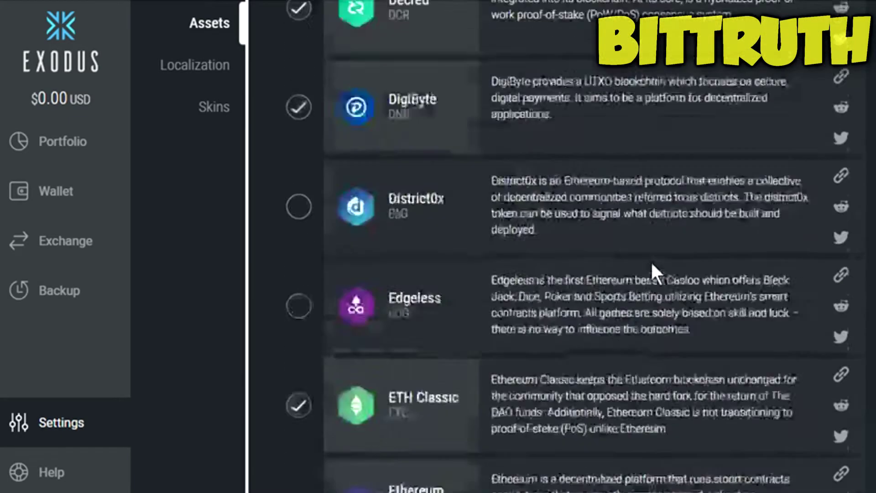
pyautogui.scroll(5, 651, 261)
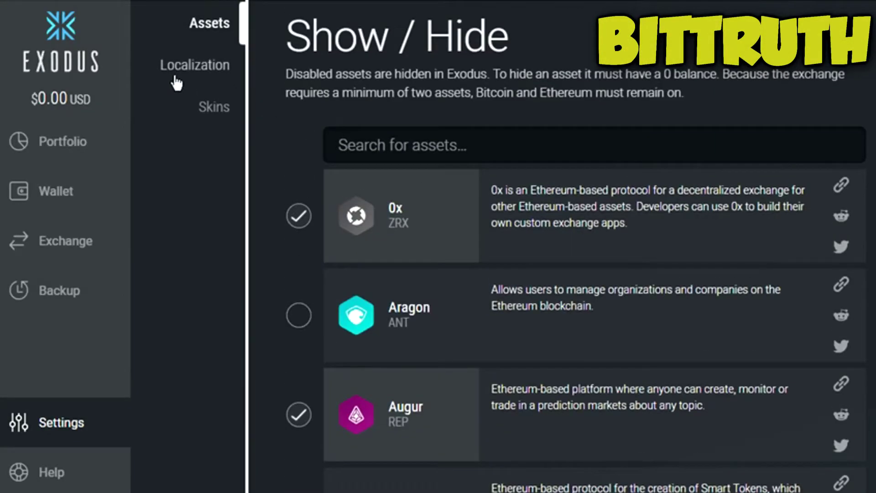
# - Check the preferred local currency option in the localization settings
pyautogui.click(204, 66)
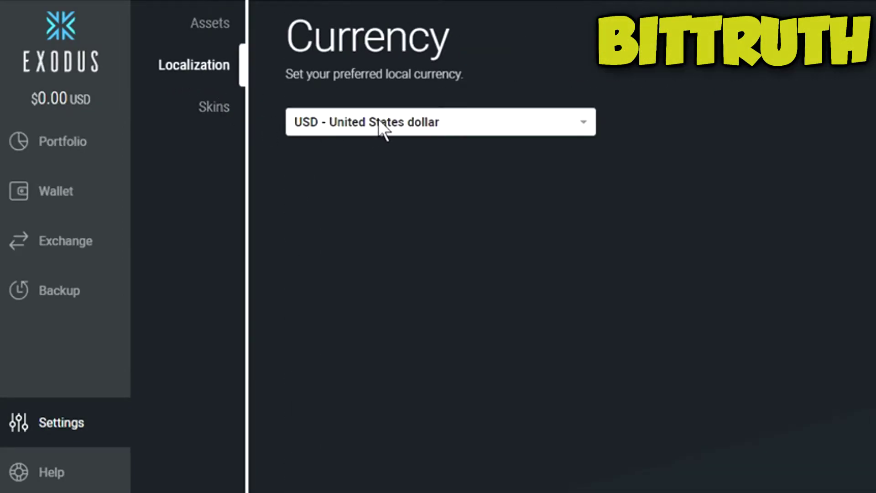
pyautogui.click(379, 119)
pyautogui.click(289, 121)
# - Try several color and texture skins, including Honeycomb, Equinox, Argyle and Padded, and apply the Moonlight color skin
pyautogui.click(211, 108)
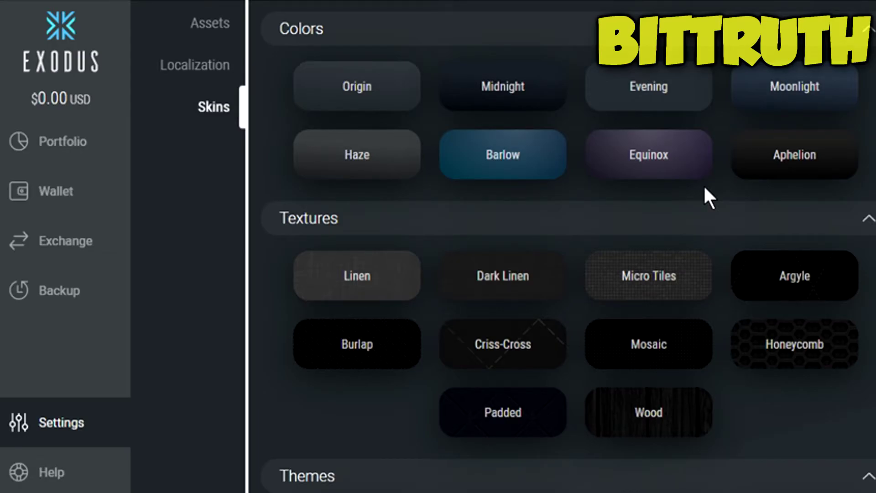
pyautogui.click(763, 279)
pyautogui.click(781, 340)
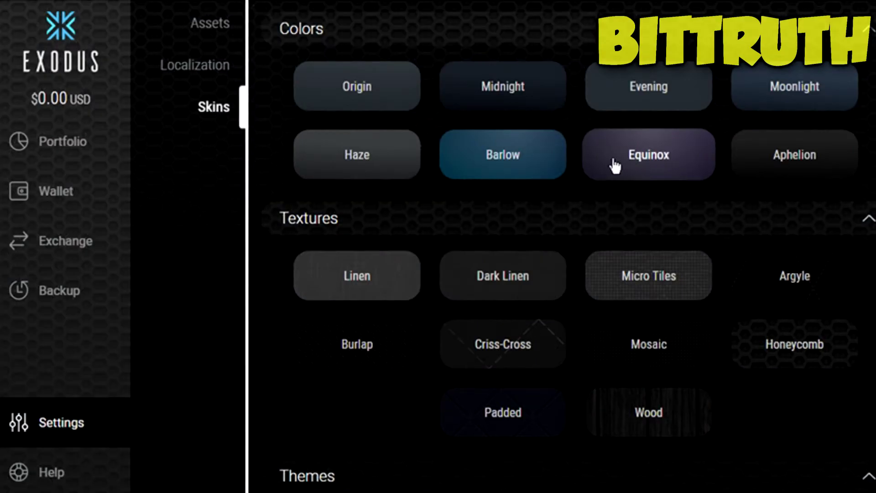
pyautogui.click(565, 164)
pyautogui.click(513, 94)
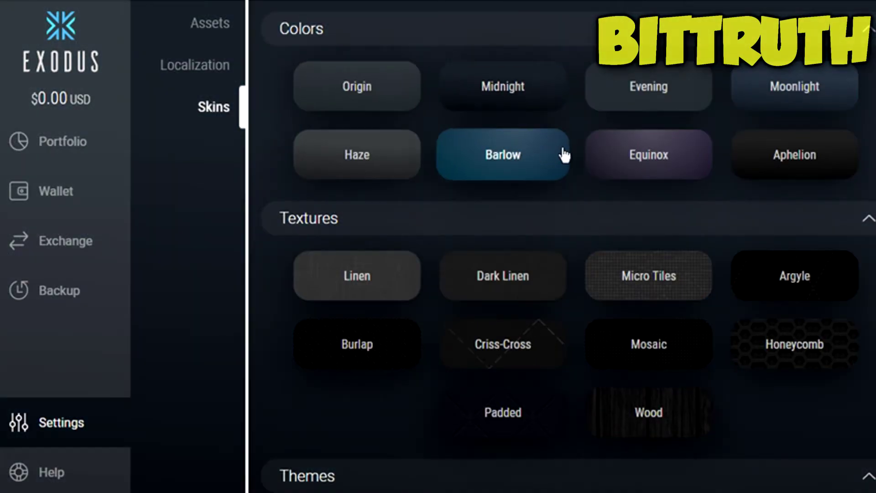
pyautogui.click(651, 163)
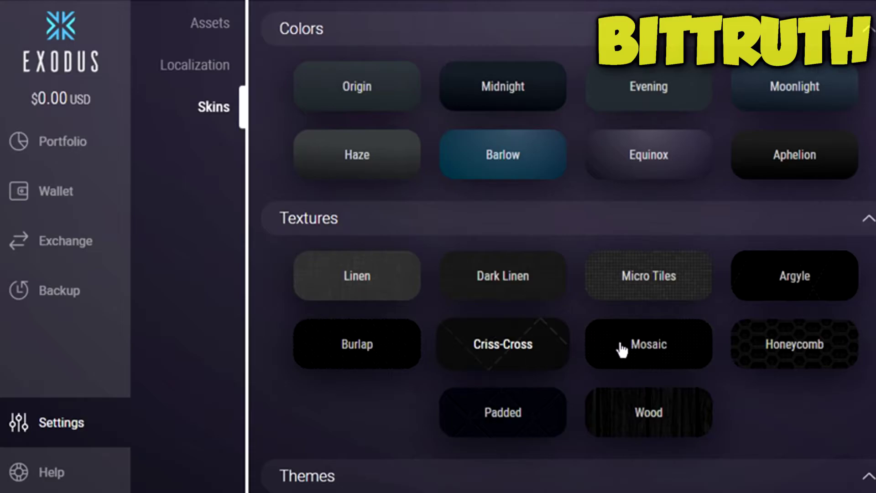
pyautogui.click(645, 344)
pyautogui.click(792, 279)
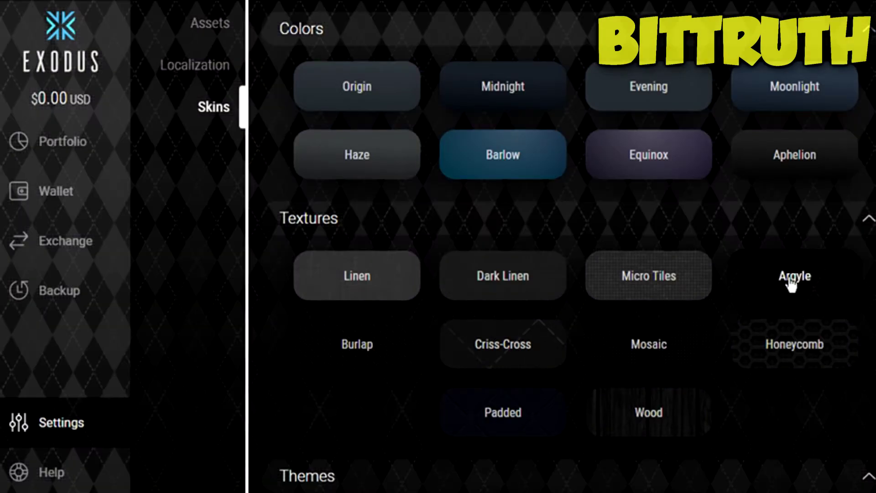
pyautogui.click(653, 357)
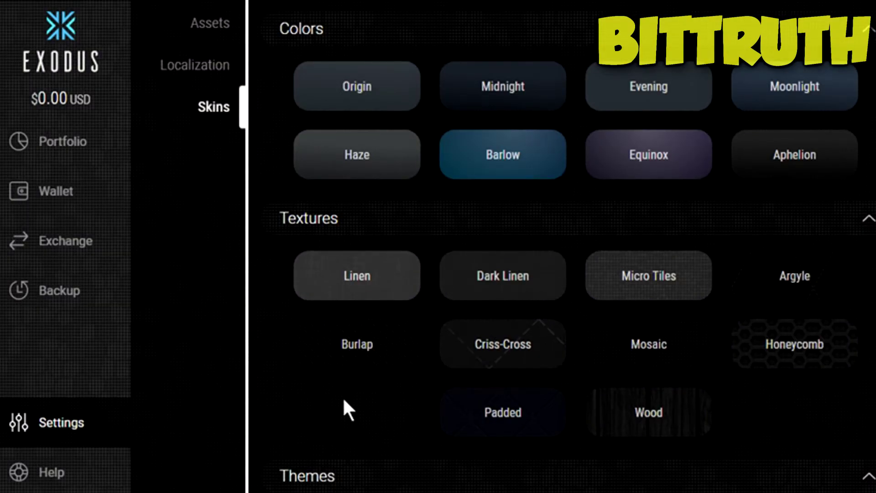
pyautogui.click(502, 413)
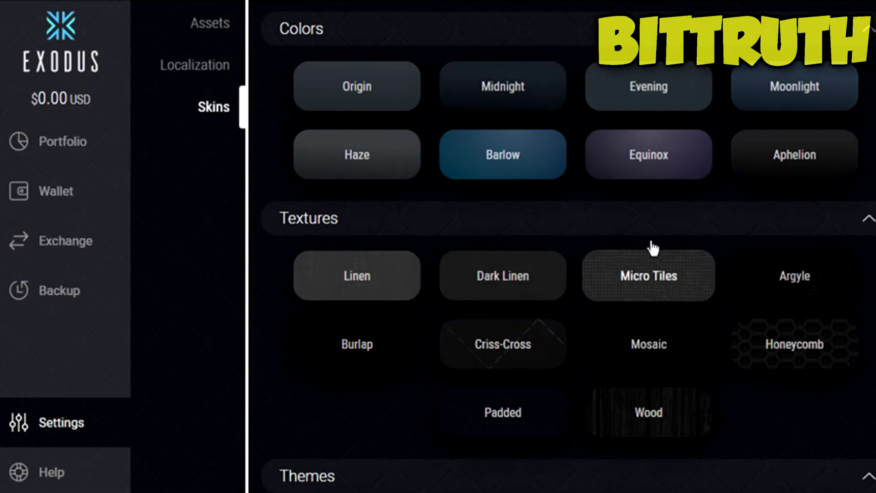
pyautogui.click(794, 87)
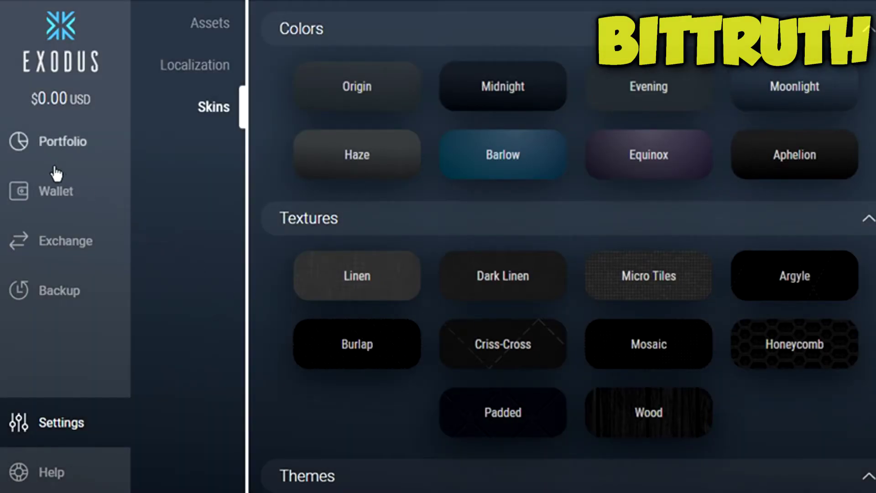
# - Review the portfolio overview and its list of assets with prices and 30-day trends
pyautogui.click(68, 148)
pyautogui.scroll(-10, 528, 265)
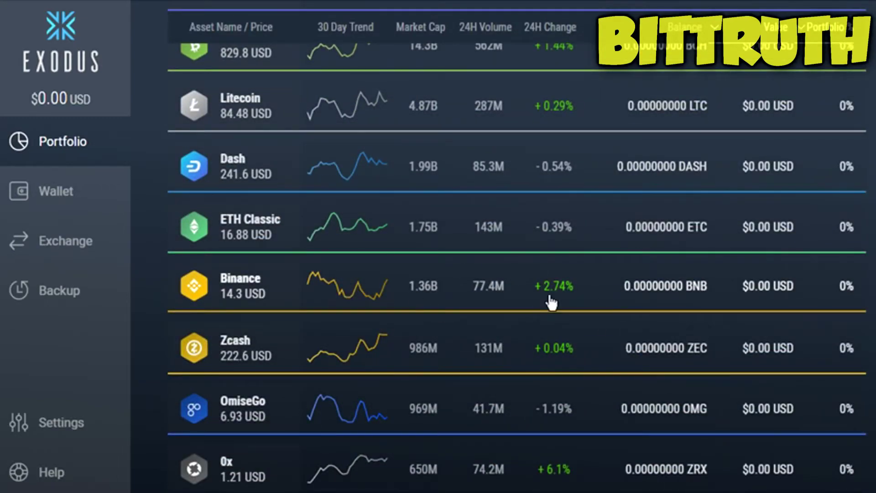
pyautogui.scroll(10, 416, 298)
pyautogui.scroll(5, 245, 244)
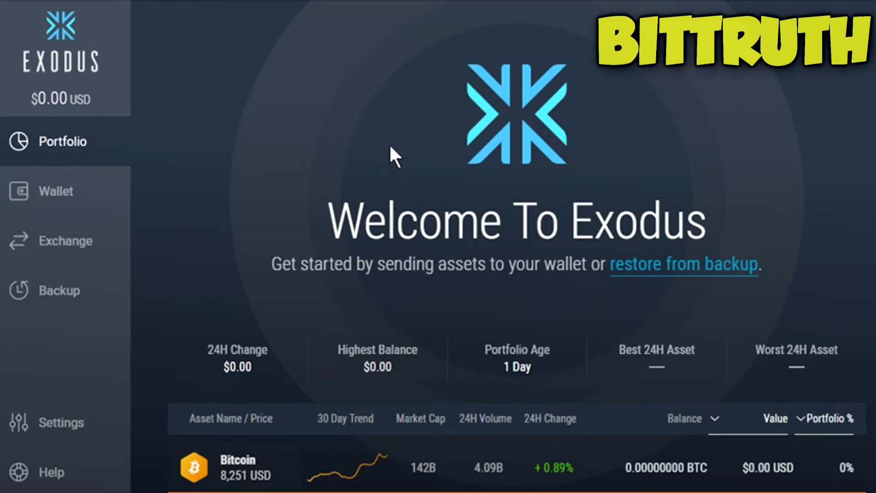
# - Browse the assets listed in the wallet and the further assets that can be added to it
pyautogui.click(44, 207)
pyautogui.scroll(-5, 207, 226)
pyautogui.scroll(5, 207, 226)
pyautogui.scroll(-5, 206, 226)
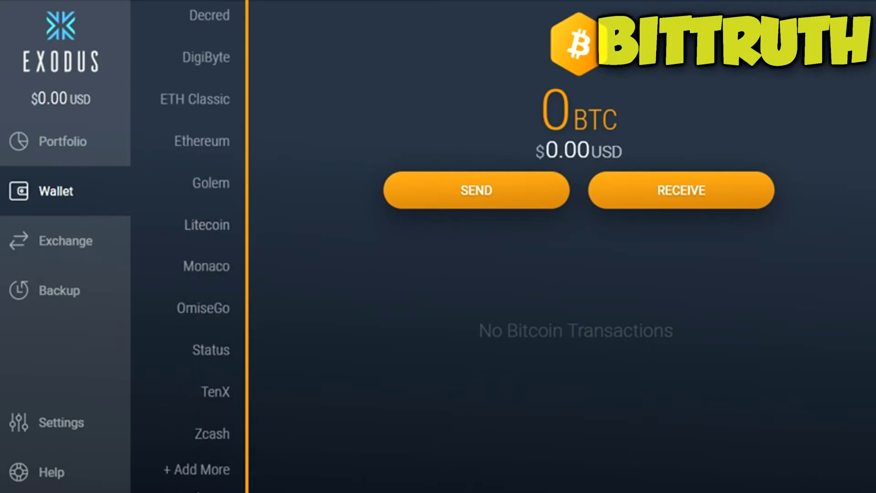
pyautogui.click(197, 470)
pyautogui.scroll(-10, 358, 235)
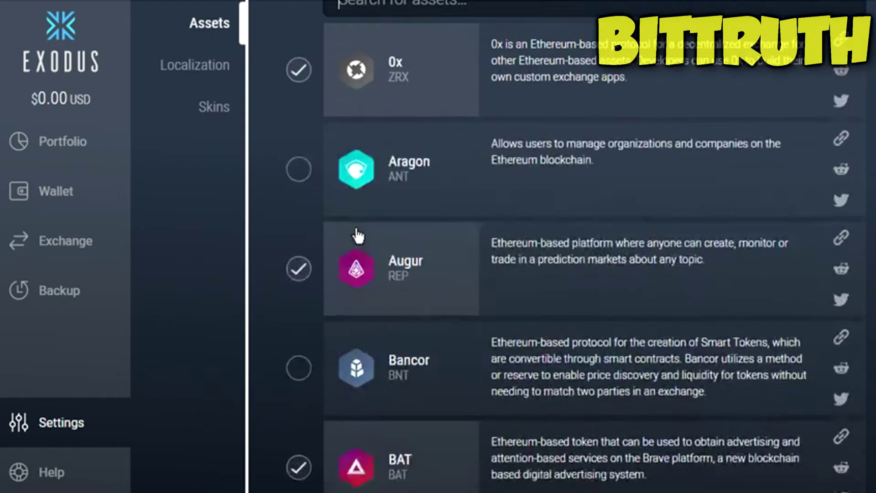
pyautogui.scroll(-12, 402, 332)
pyautogui.scroll(20, 427, 323)
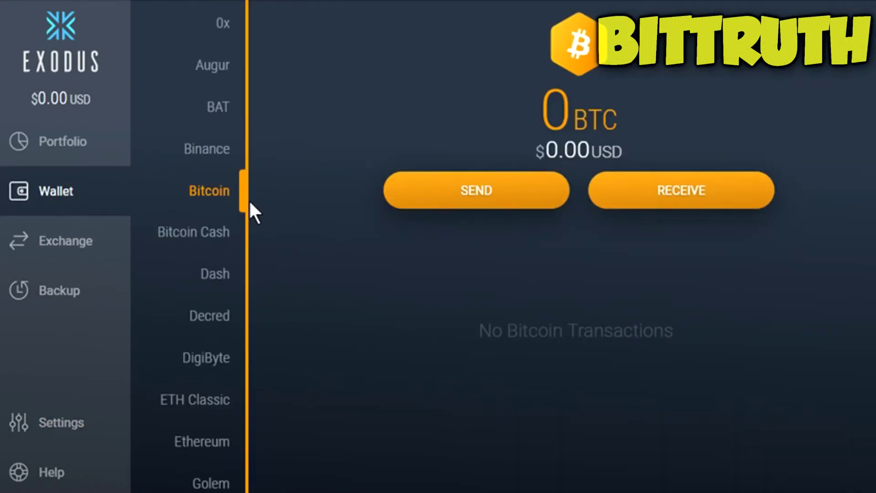
# - Open the form for sending Bitcoin from the wallet
pyautogui.click(532, 186)
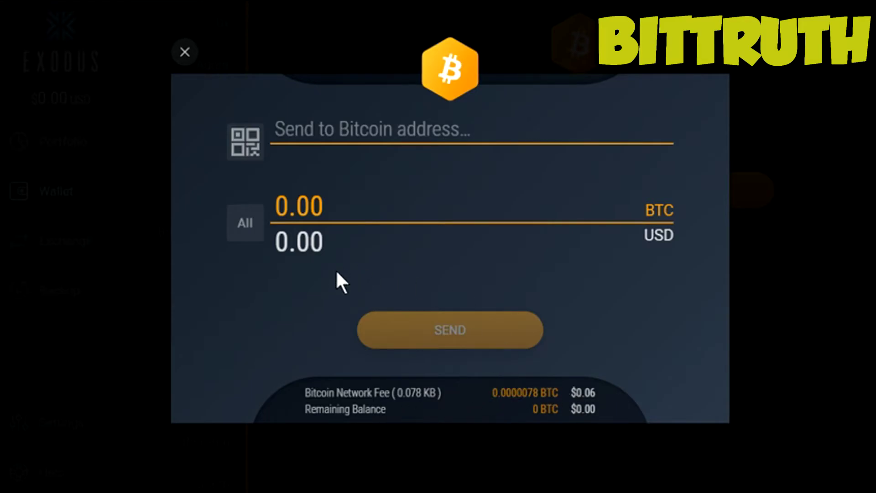
# - Try an amount of 1 BTC in the Bitcoin send form, and clear the amount
pyautogui.click(356, 209)
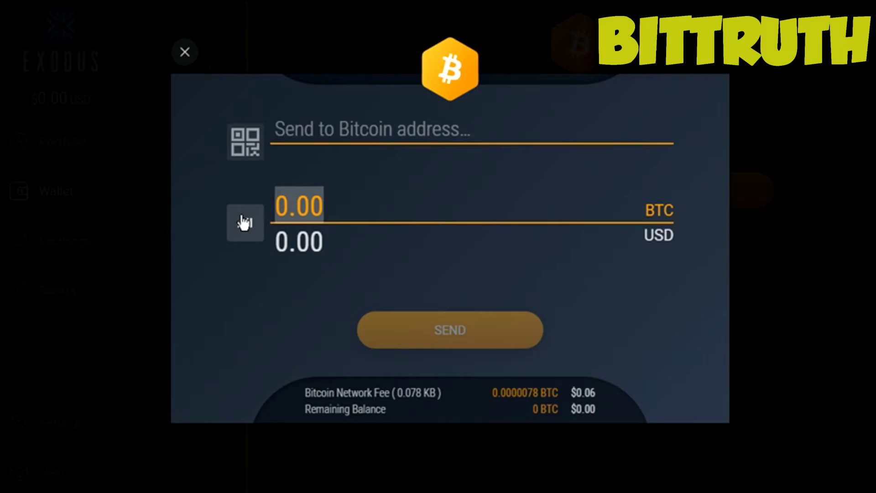
pyautogui.press('BackSpace')
pyautogui.write('1')
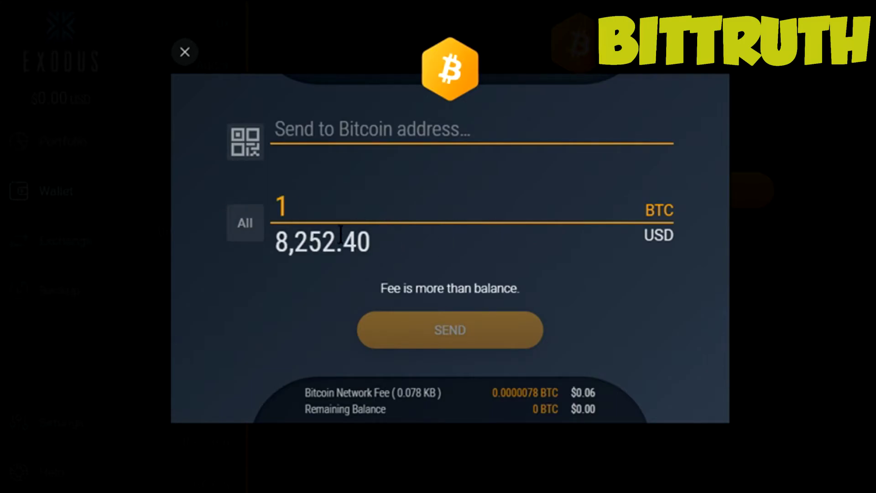
pyautogui.press('BackSpace')
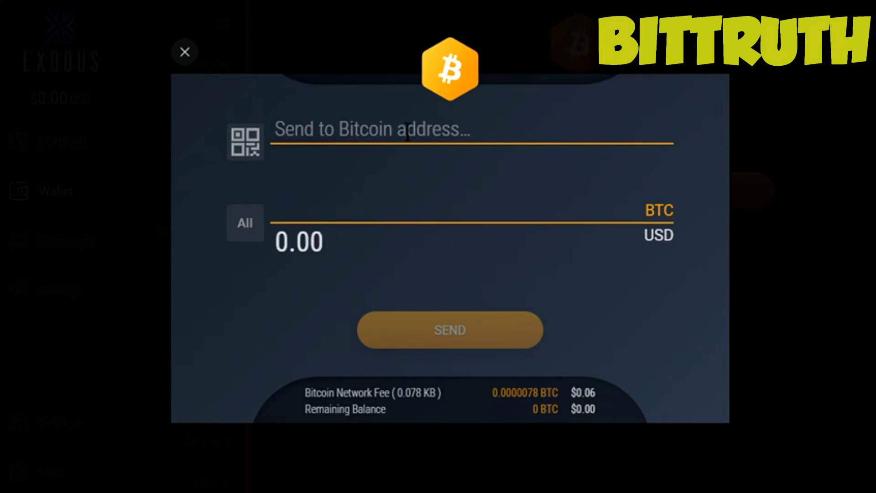
# - Check the editing options of the recipient Bitcoin address field, and close the send form
pyautogui.click(386, 144)
pyautogui.rightClick(441, 121)
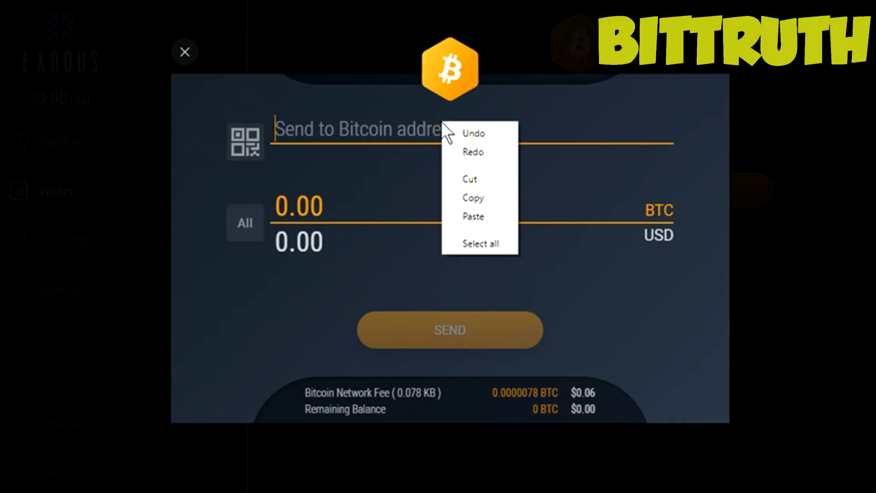
pyautogui.click(413, 149)
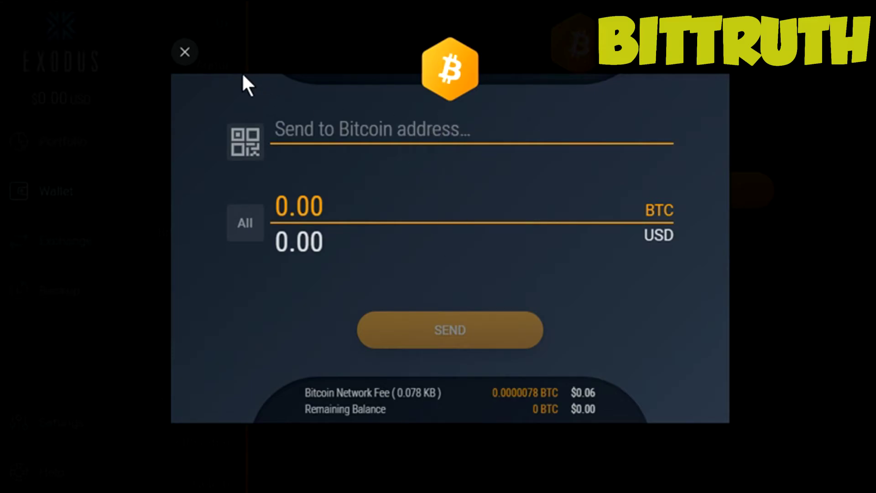
pyautogui.click(185, 51)
pyautogui.scroll(-6, 190, 244)
pyautogui.scroll(6, 192, 246)
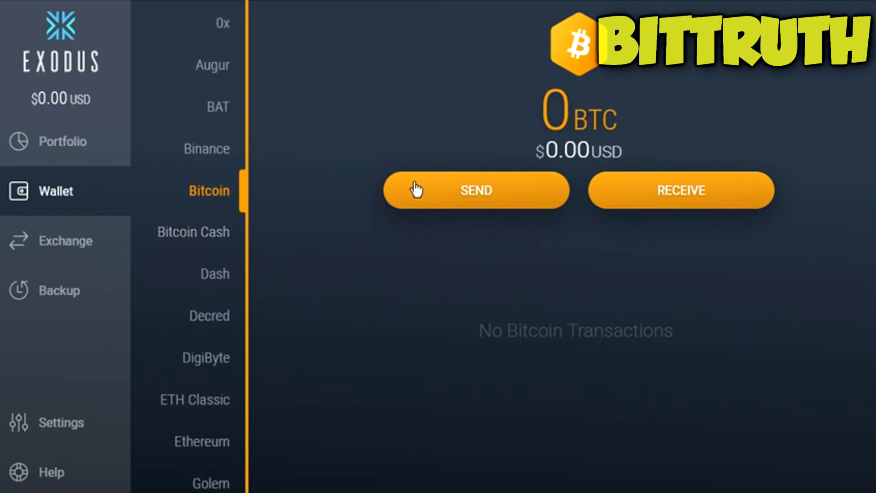
# - View the Bitcoin send form again and the receive form with the wallet's address and QR code
pyautogui.click(506, 181)
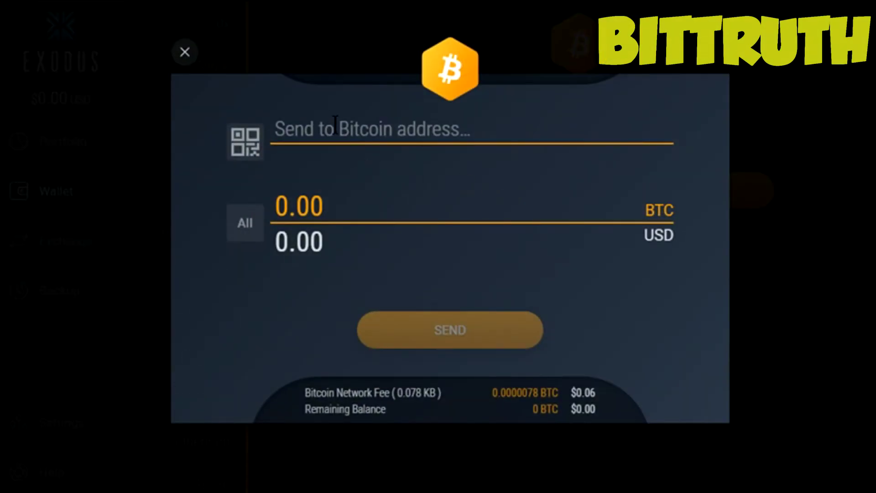
pyautogui.click(185, 52)
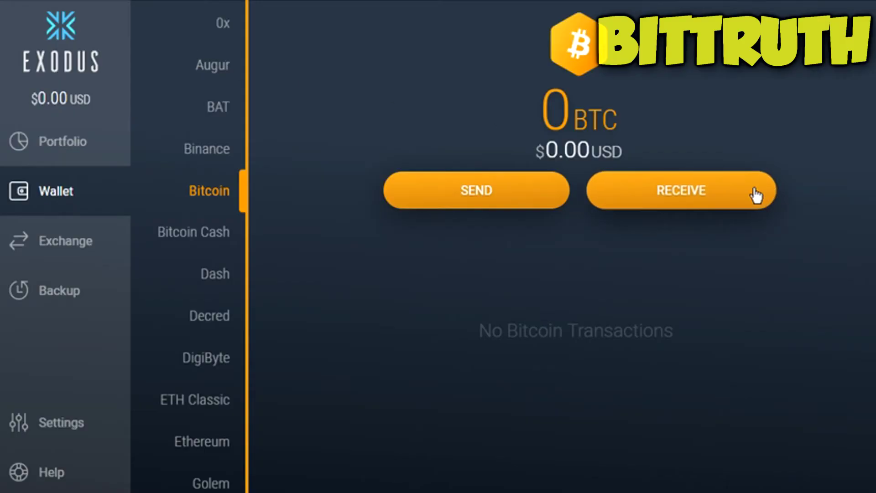
pyautogui.click(700, 192)
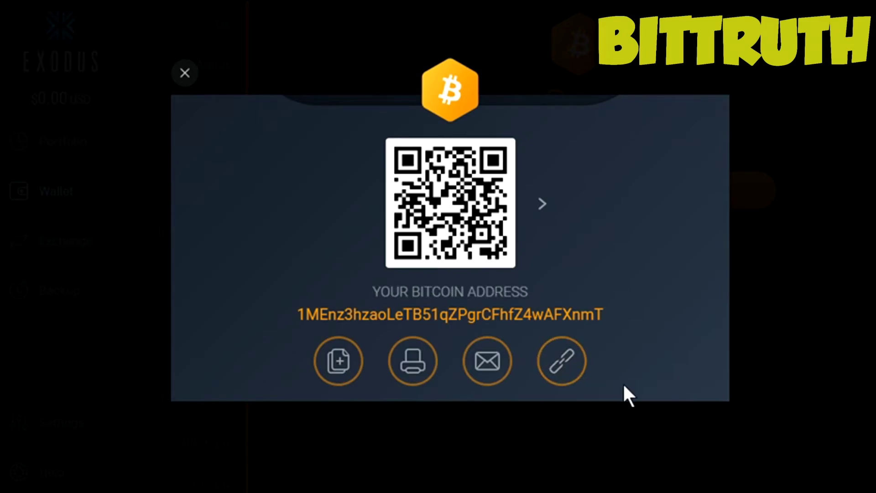
pyautogui.click(542, 204)
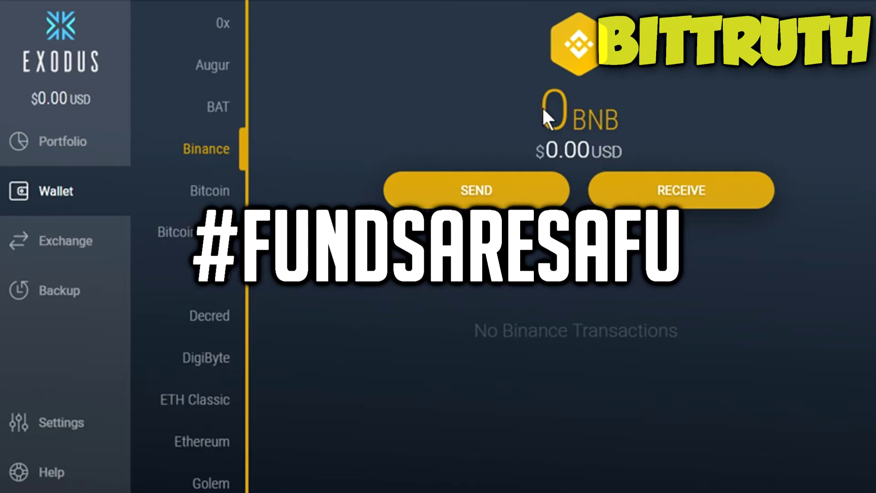
# - Look through the Bitcoin Cash, Dash, Decred, DigiByte, ETH Classic and Ethereum wallets
pyautogui.click(226, 231)
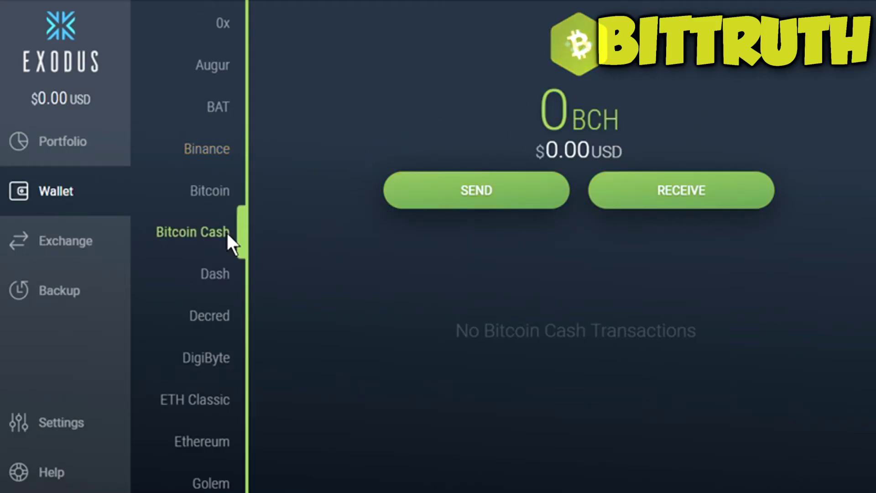
pyautogui.click(219, 280)
pyautogui.click(218, 311)
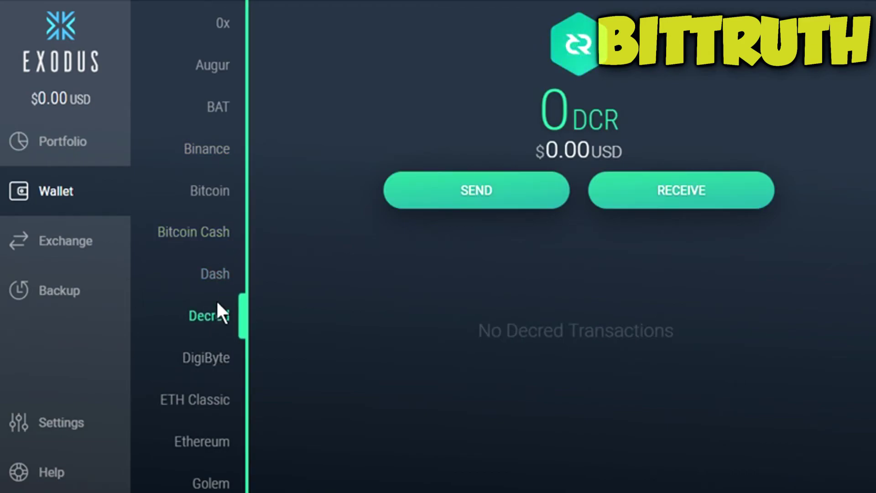
pyautogui.click(217, 273)
pyautogui.click(209, 361)
pyautogui.click(205, 402)
pyautogui.click(204, 439)
# - View the Golem, Litecoin, Monaco and OmiseGo wallets further down the asset list
pyautogui.scroll(-6, 202, 445)
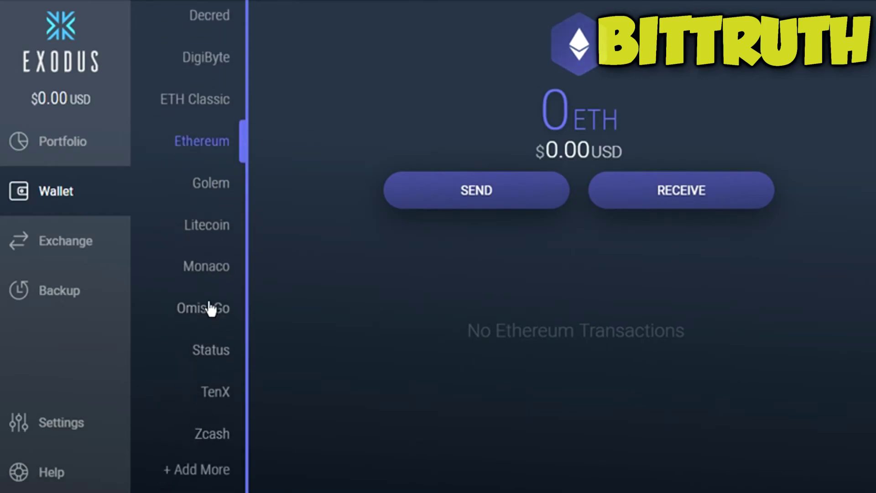
pyautogui.click(237, 185)
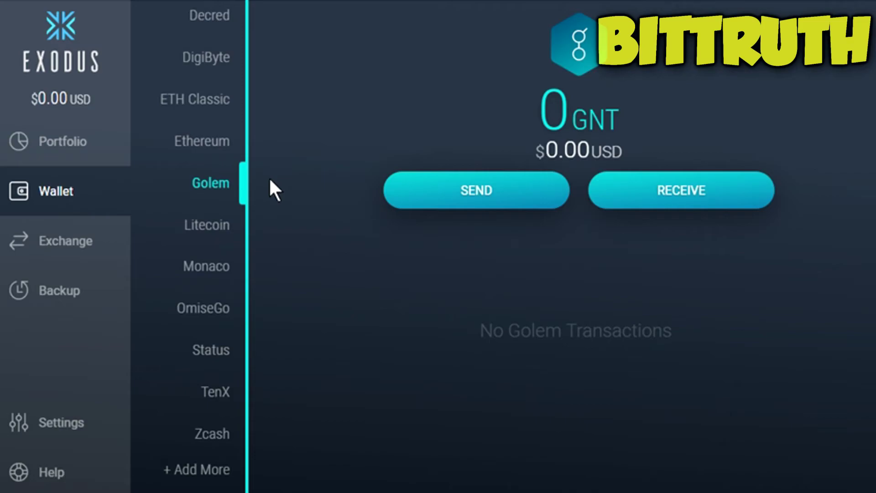
pyautogui.click(204, 230)
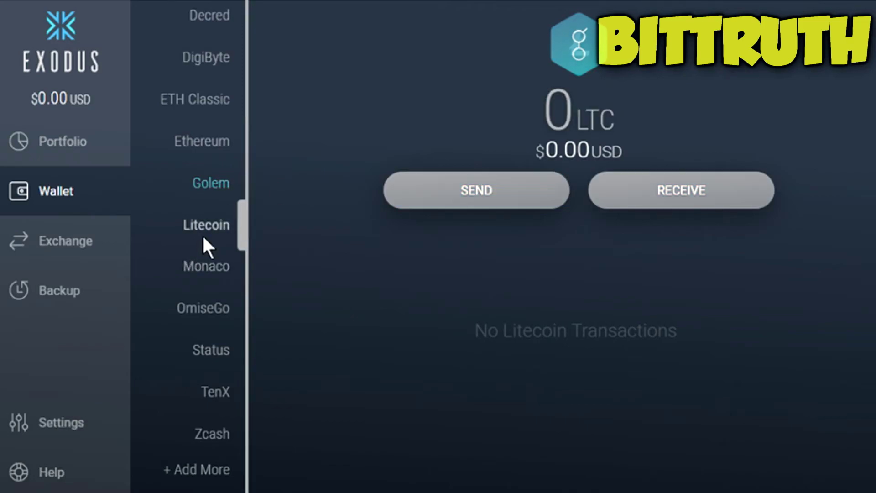
pyautogui.click(204, 273)
pyautogui.click(201, 315)
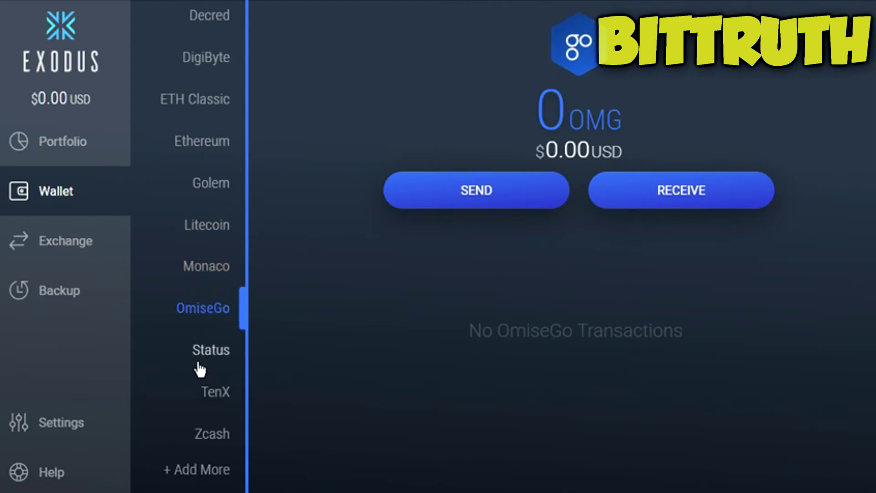
# - Examine the Bitcoin-to-Ethereum exchange form, and check the wallet's backup page
pyautogui.click(81, 241)
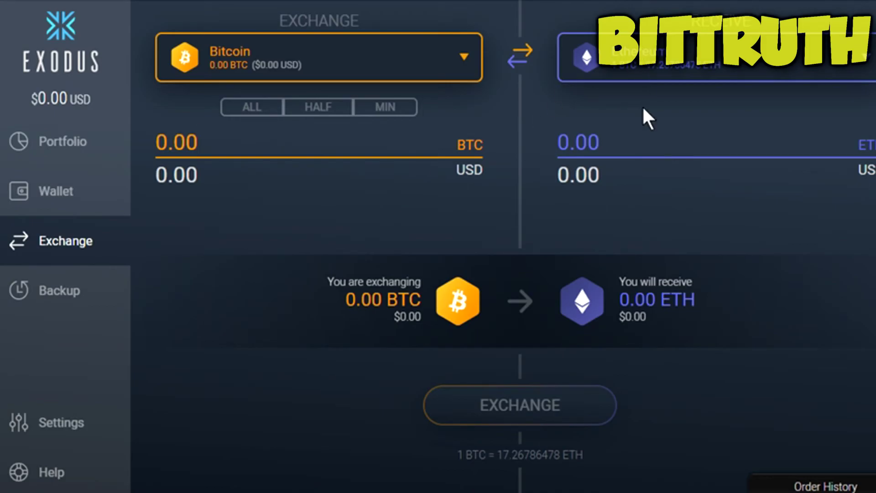
pyautogui.click(64, 197)
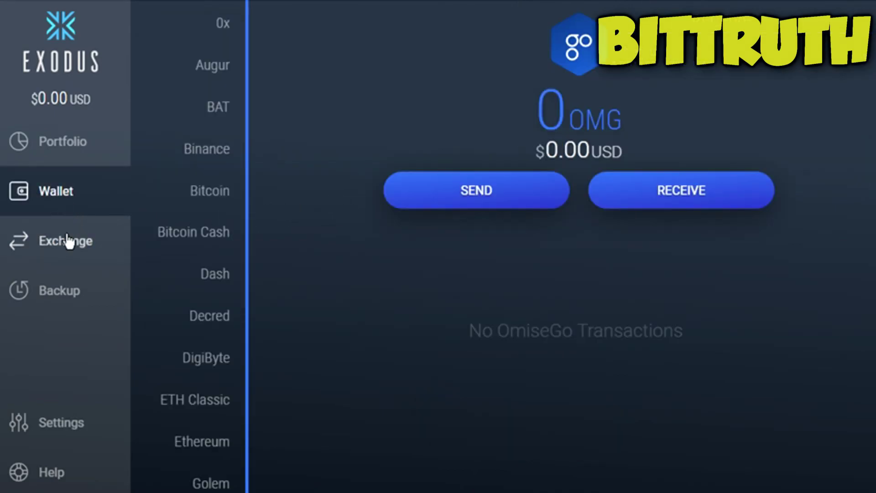
pyautogui.click(77, 246)
pyautogui.click(50, 292)
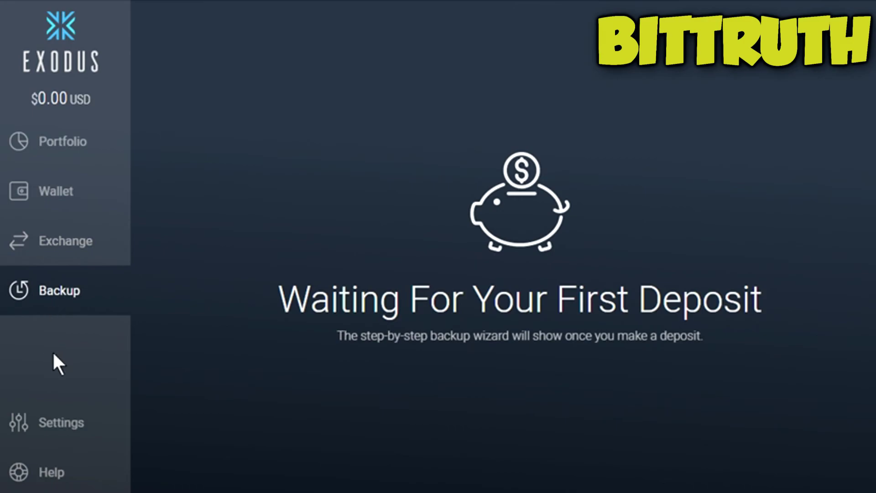
# - Review the list of assets that can be shown or hidden in the settings
pyautogui.click(78, 427)
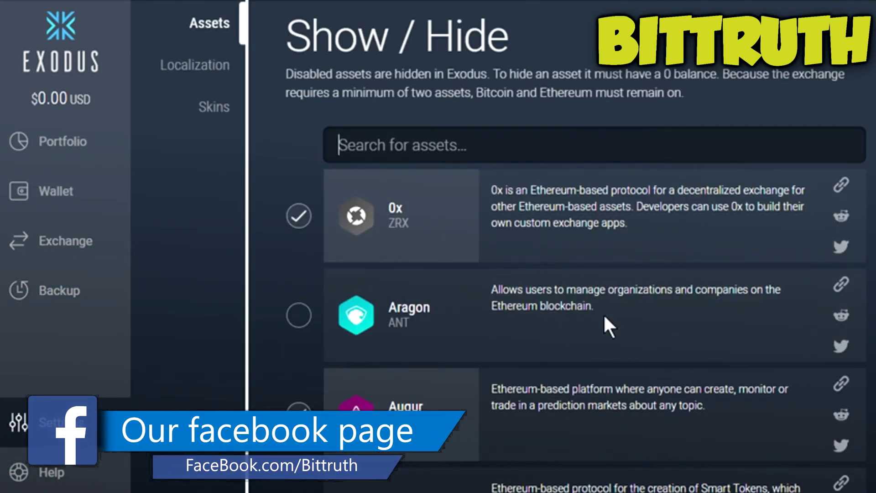
pyautogui.scroll(-20, 604, 316)
pyautogui.scroll(-8, 603, 313)
pyautogui.scroll(-6, 474, 247)
pyautogui.scroll(-2, 475, 247)
pyautogui.scroll(-10, 470, 244)
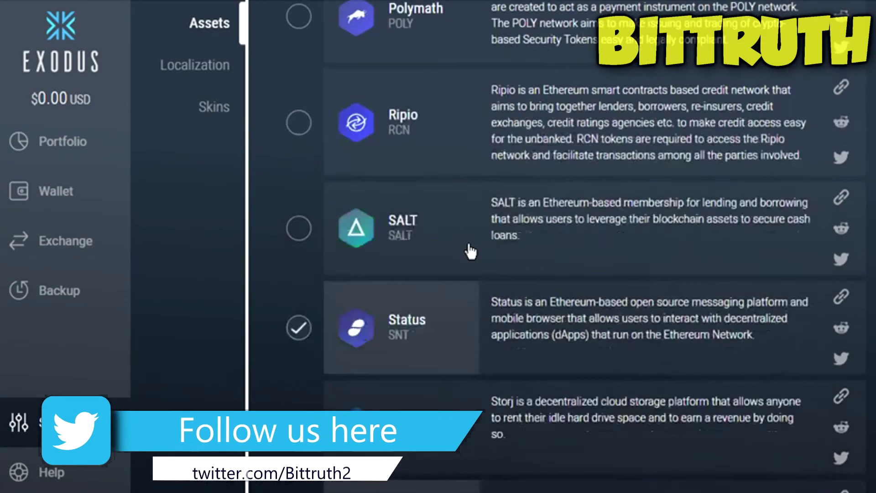
# - Revisit the portfolio overview and the asset settings, and return to the portfolio
pyautogui.click(67, 144)
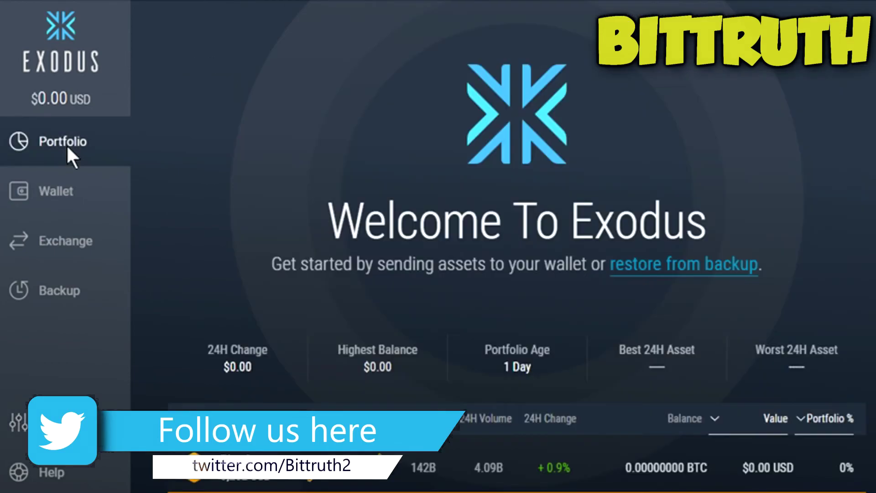
pyautogui.scroll(-10, 475, 157)
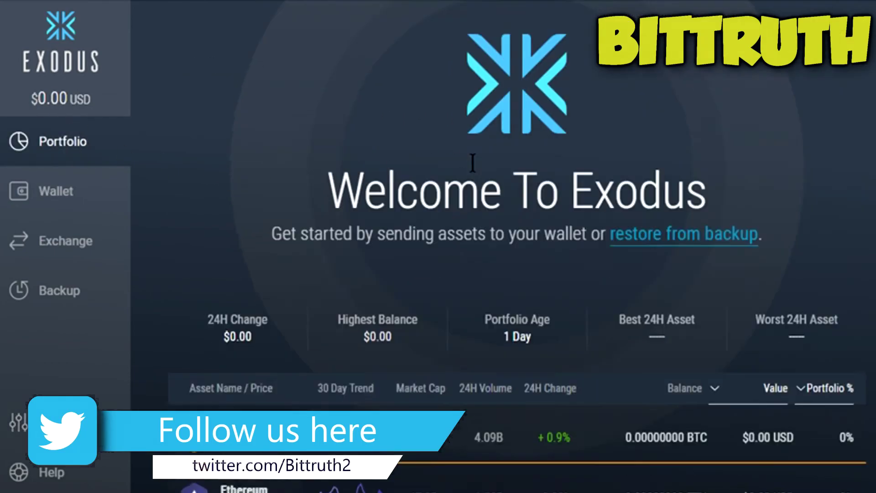
pyautogui.click(514, 417)
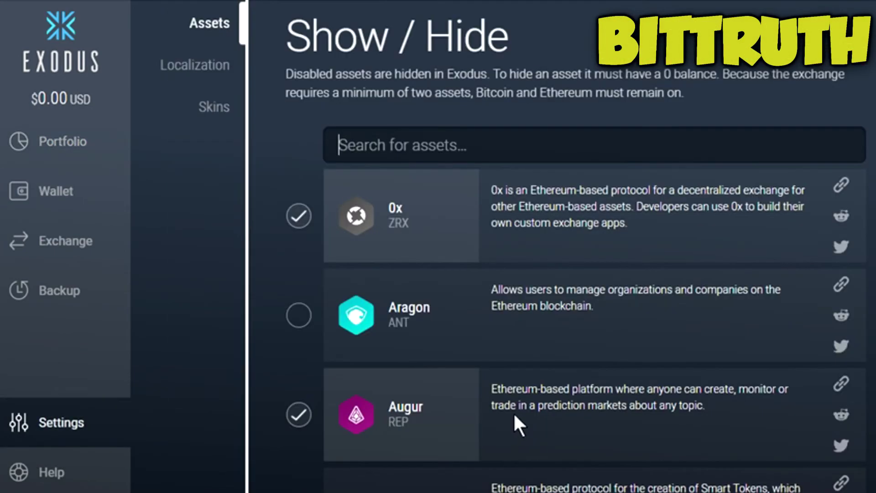
pyautogui.click(64, 148)
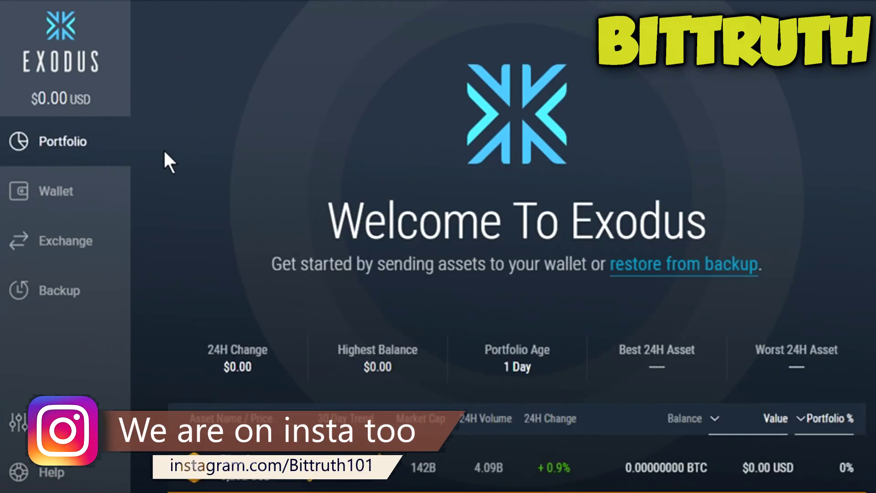